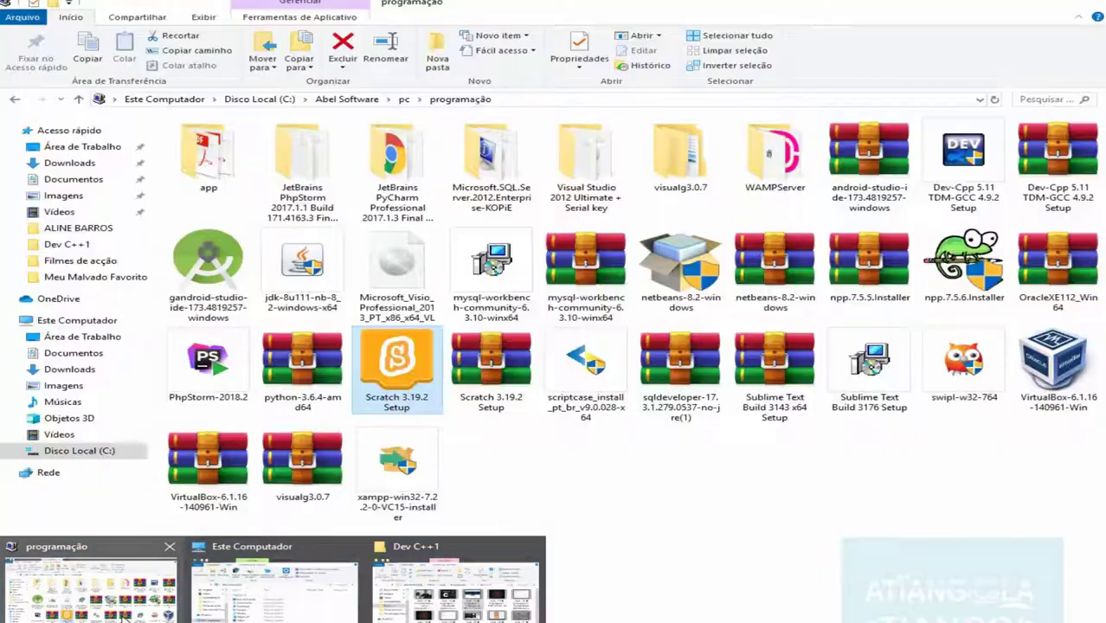
Step: Run the Dev-Cpp 5.11 TDM-GCC 4.9.2 Setup from the programação folder as administrator
{"action": "left_click", "coordinate": [123, 617]}
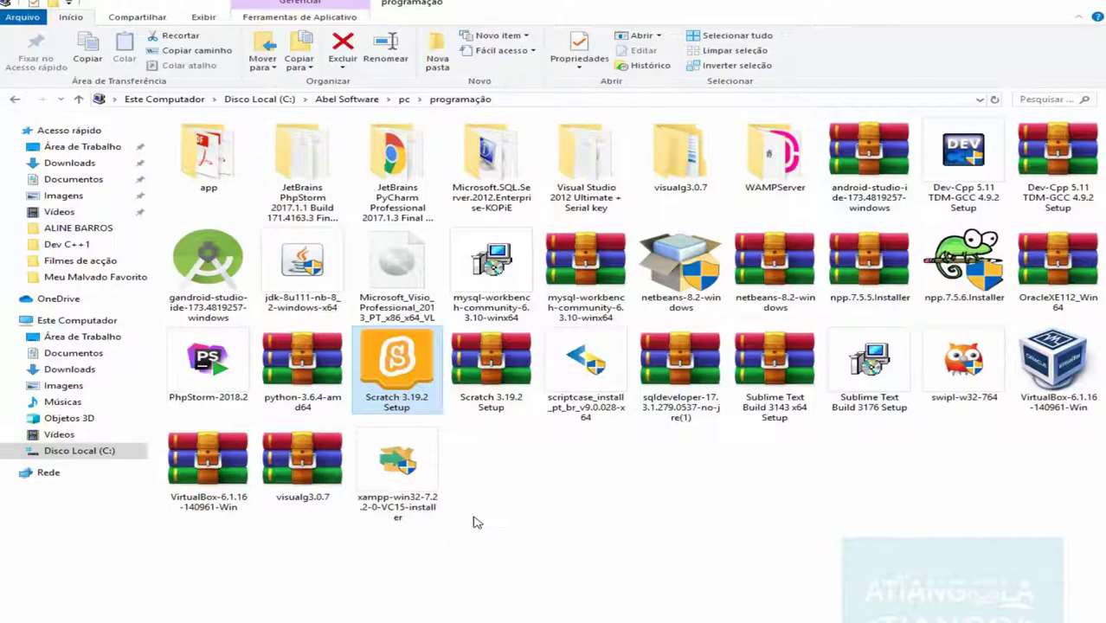
{"action": "right_click", "coordinate": [516, 561]}
{"action": "left_click", "coordinate": [547, 417]}
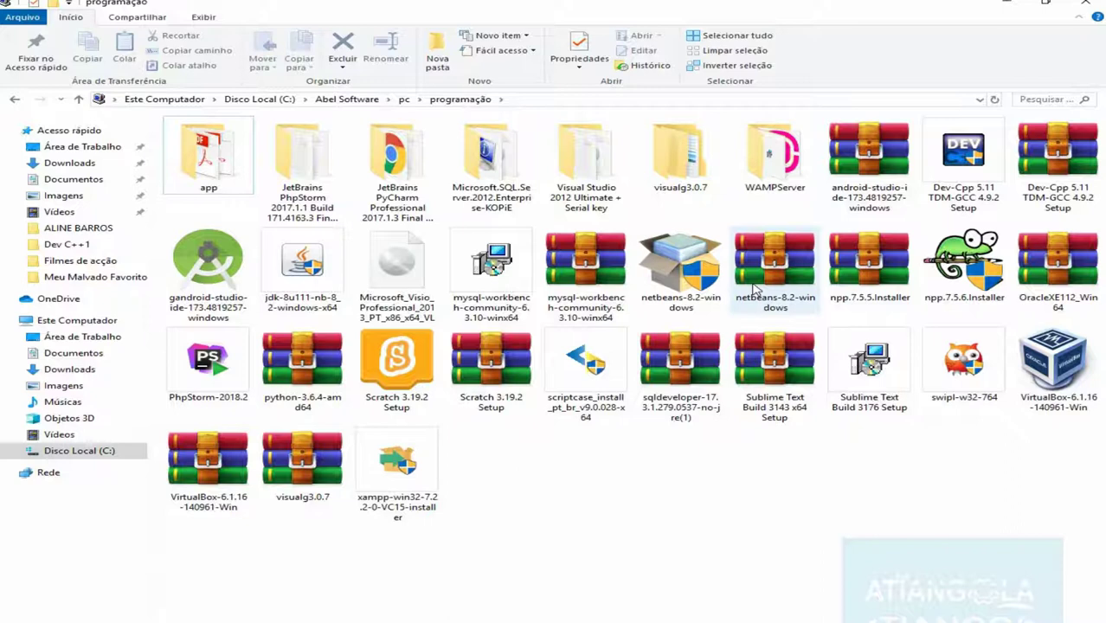
{"action": "double_click", "coordinate": [940, 177]}
{"action": "right_click", "coordinate": [938, 175]}
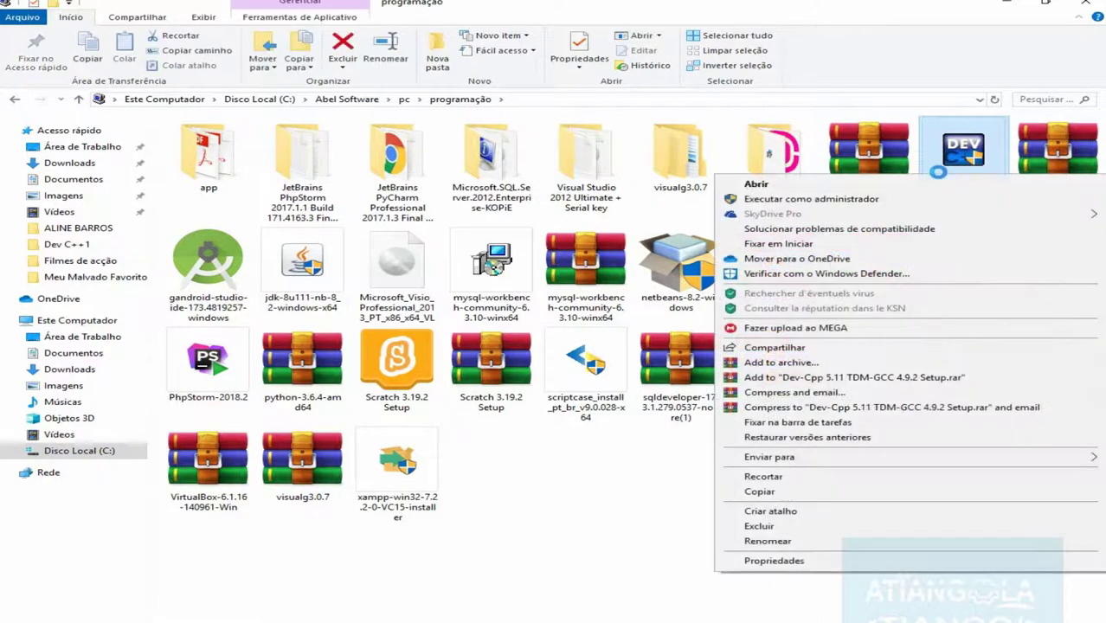
{"action": "left_click", "coordinate": [890, 201]}
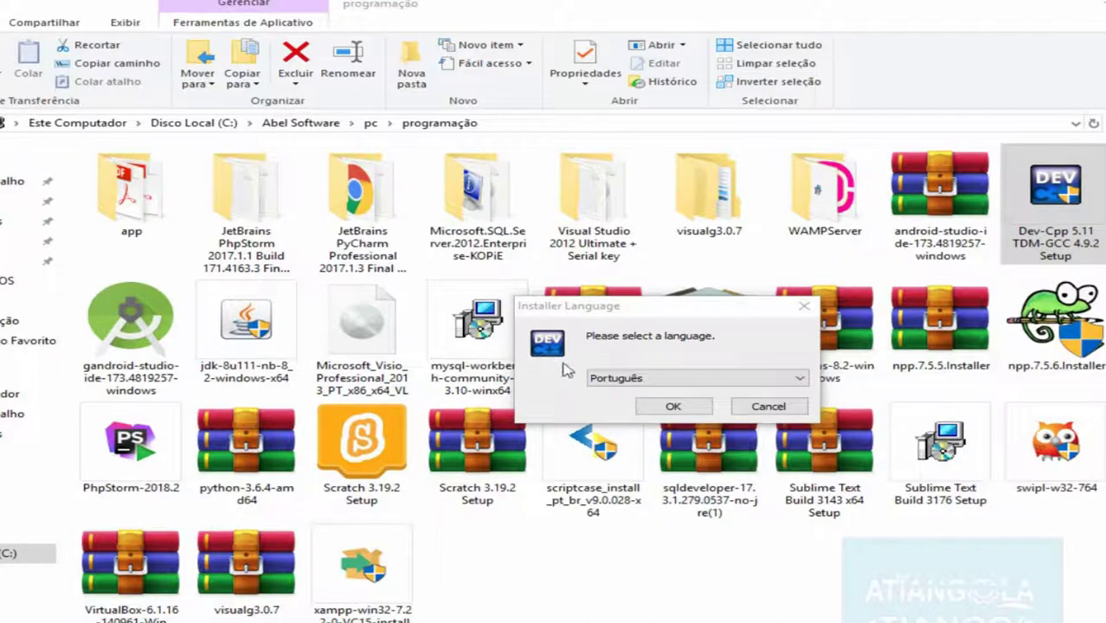
Step: Choose Português as the language of the Dev-C++ installer
{"action": "left_click", "coordinate": [629, 379]}
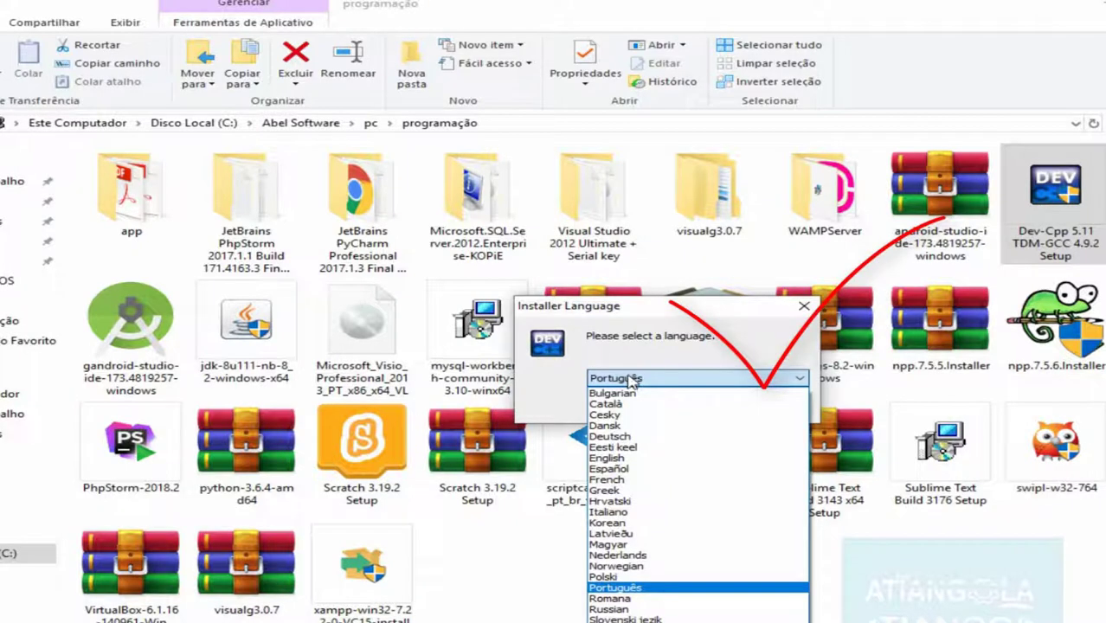
{"action": "left_click", "coordinate": [631, 382]}
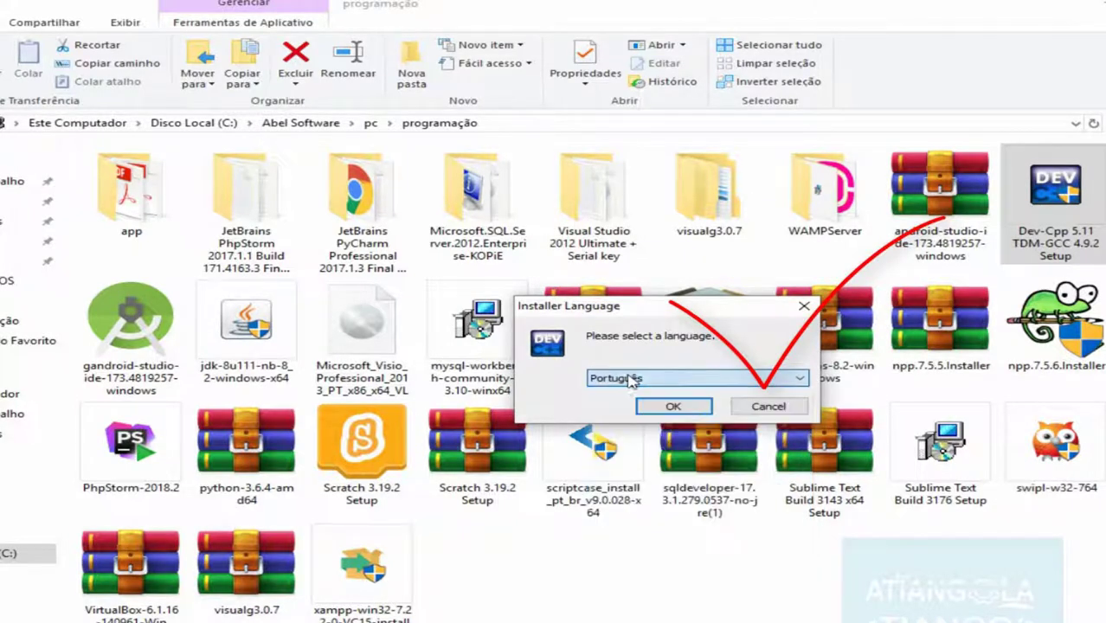
{"action": "left_click", "coordinate": [674, 406]}
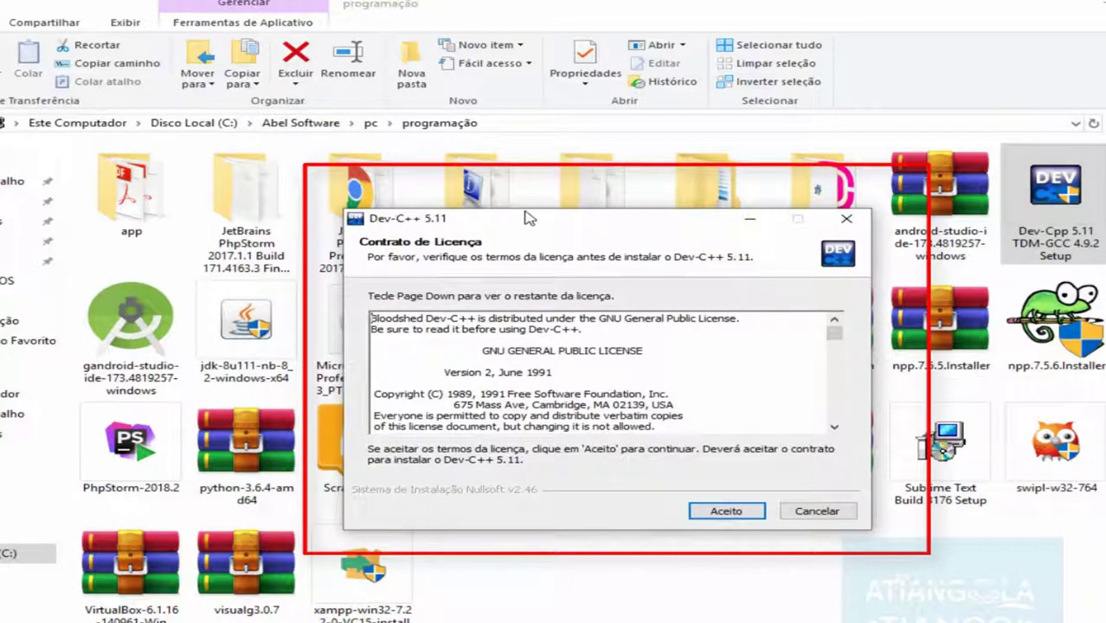
Step: Accept the licence, install Dev-C++ 5.11 with the Full components in C:\Program Files (x86)\Dev-Cpp, and finish without running it
{"action": "left_click", "coordinate": [726, 510]}
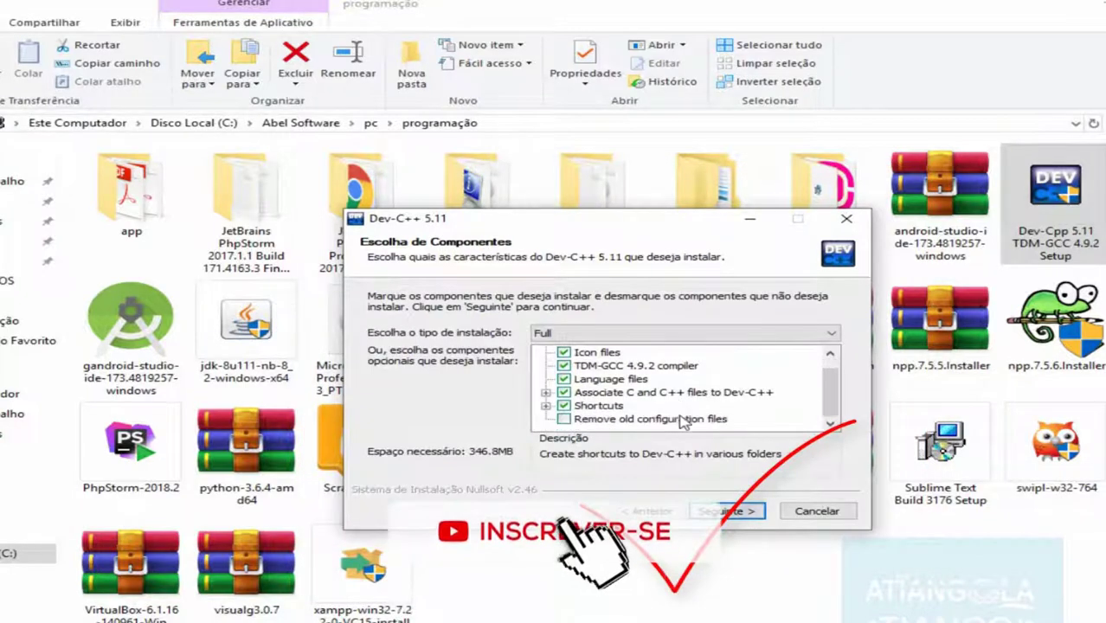
{"action": "left_click", "coordinate": [735, 509]}
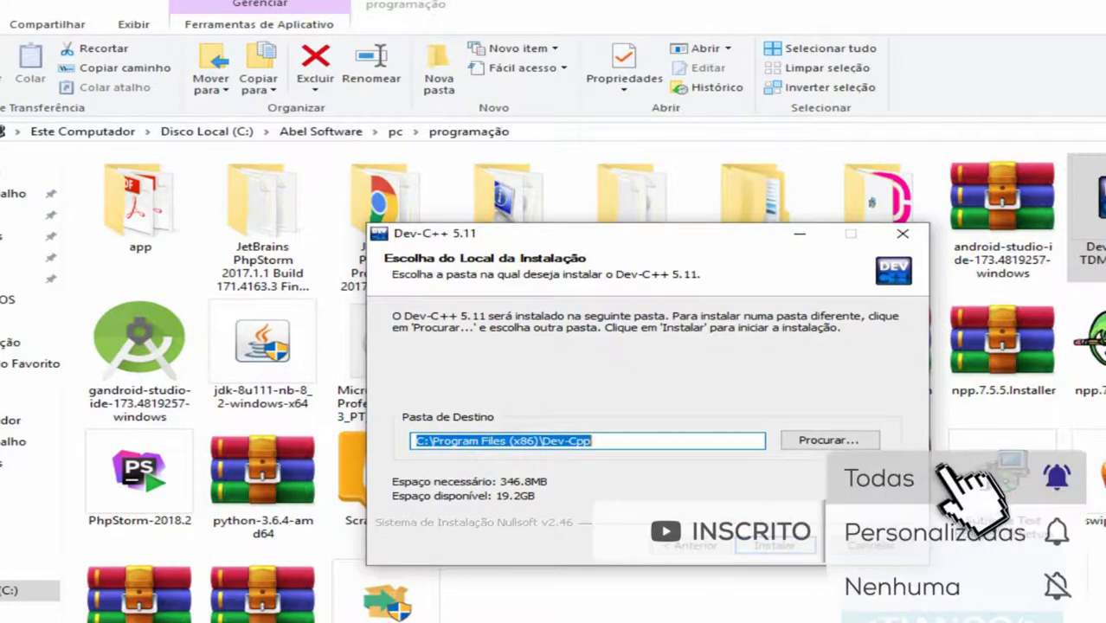
{"action": "left_click", "coordinate": [773, 546]}
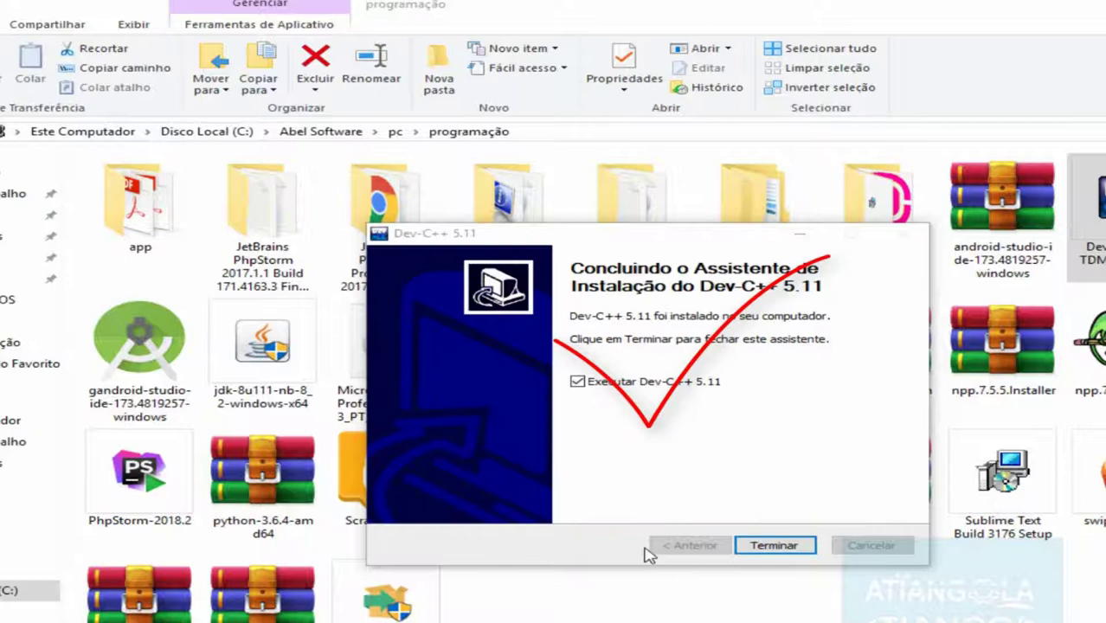
{"action": "left_click", "coordinate": [577, 381]}
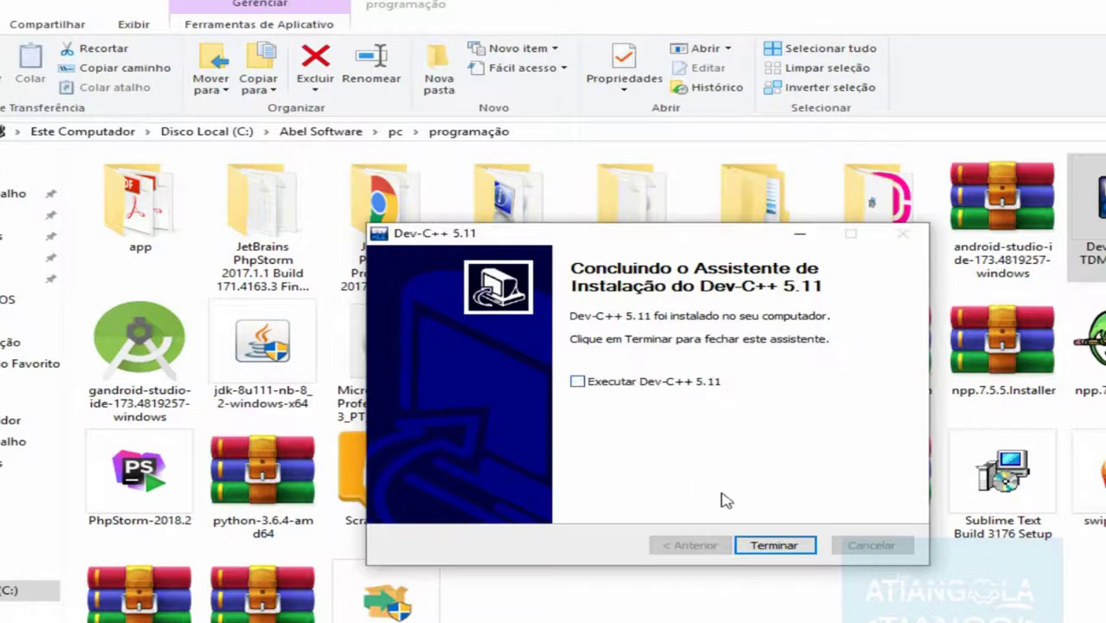
{"action": "left_click", "coordinate": [774, 545]}
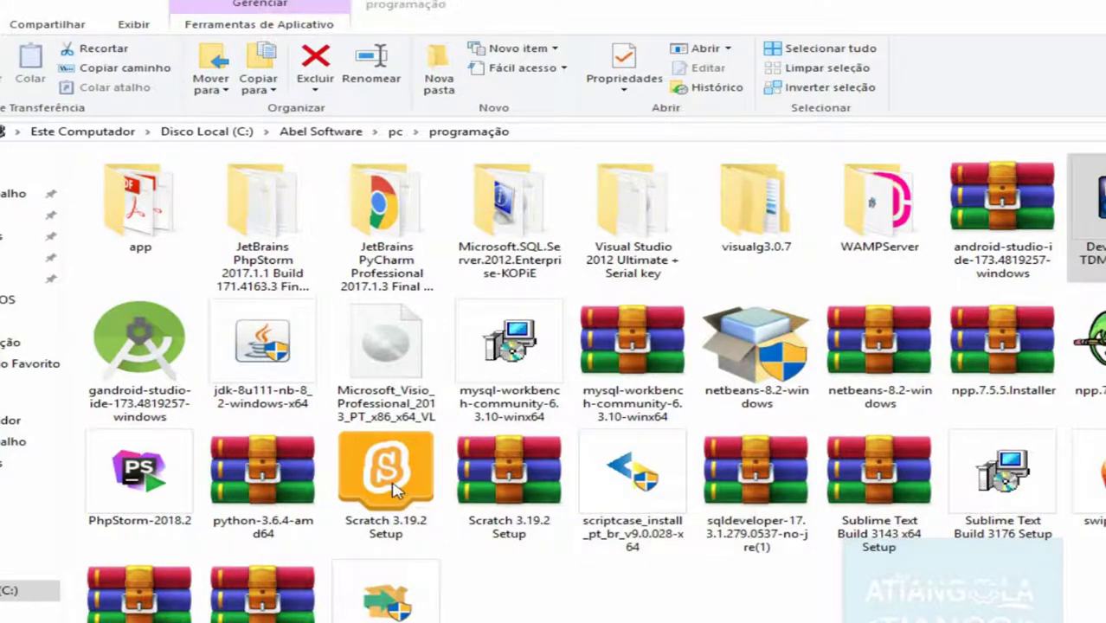
Step: Launch the Scratch 3.19.2 Setup and install Scratch 3 for all users of the machine
{"action": "left_click", "coordinate": [393, 489]}
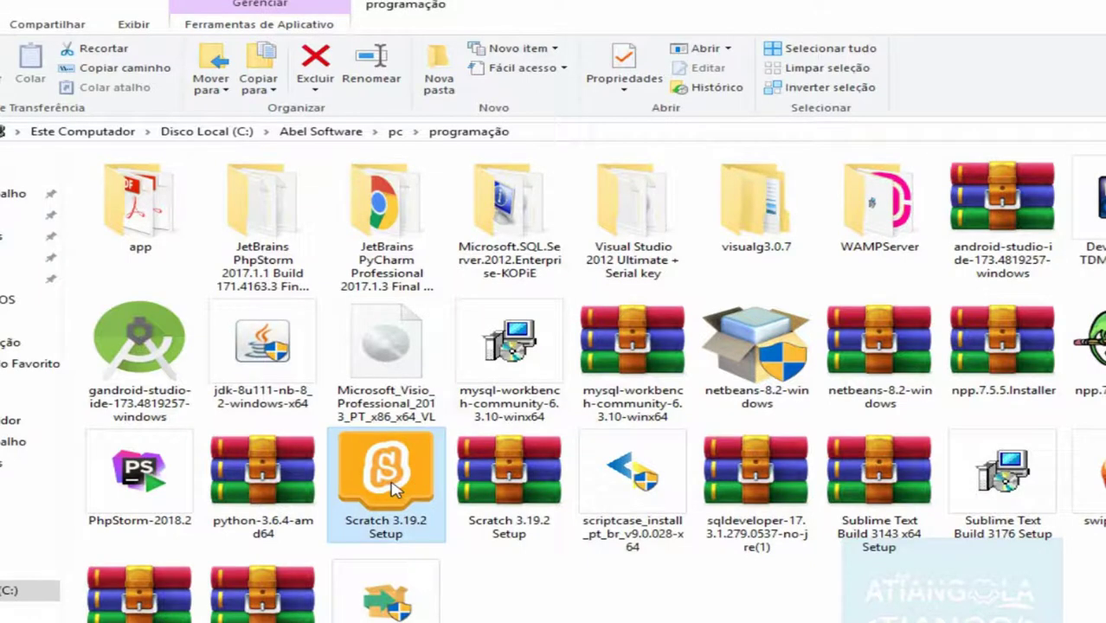
{"action": "right_click", "coordinate": [393, 489]}
{"action": "left_click", "coordinate": [472, 312]}
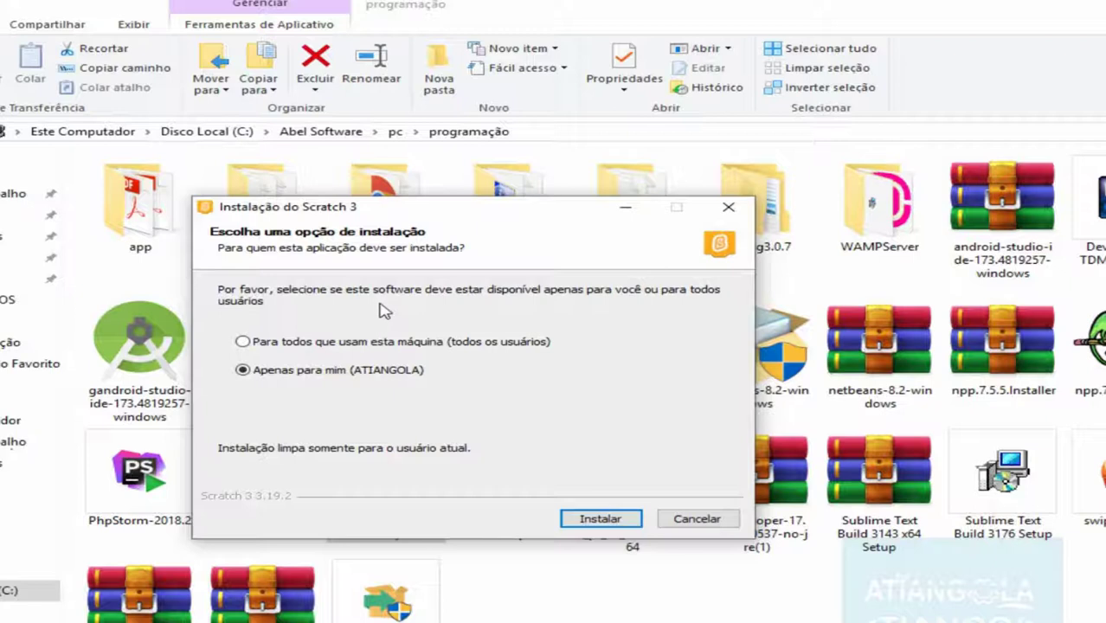
{"action": "left_click", "coordinate": [351, 343]}
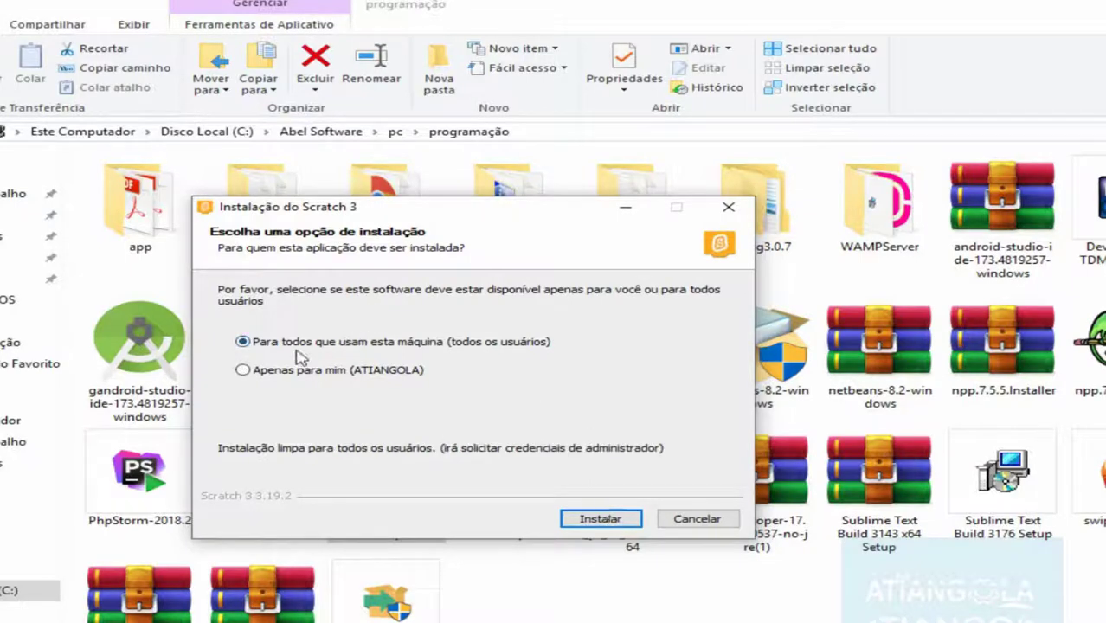
{"action": "left_click", "coordinate": [320, 372]}
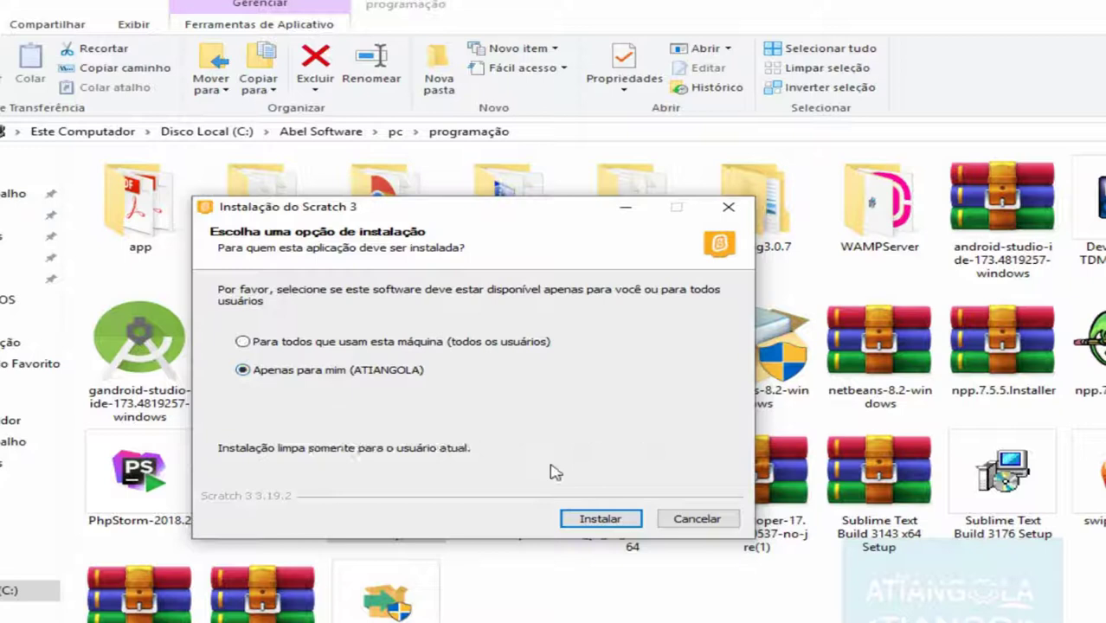
{"action": "left_click", "coordinate": [387, 344]}
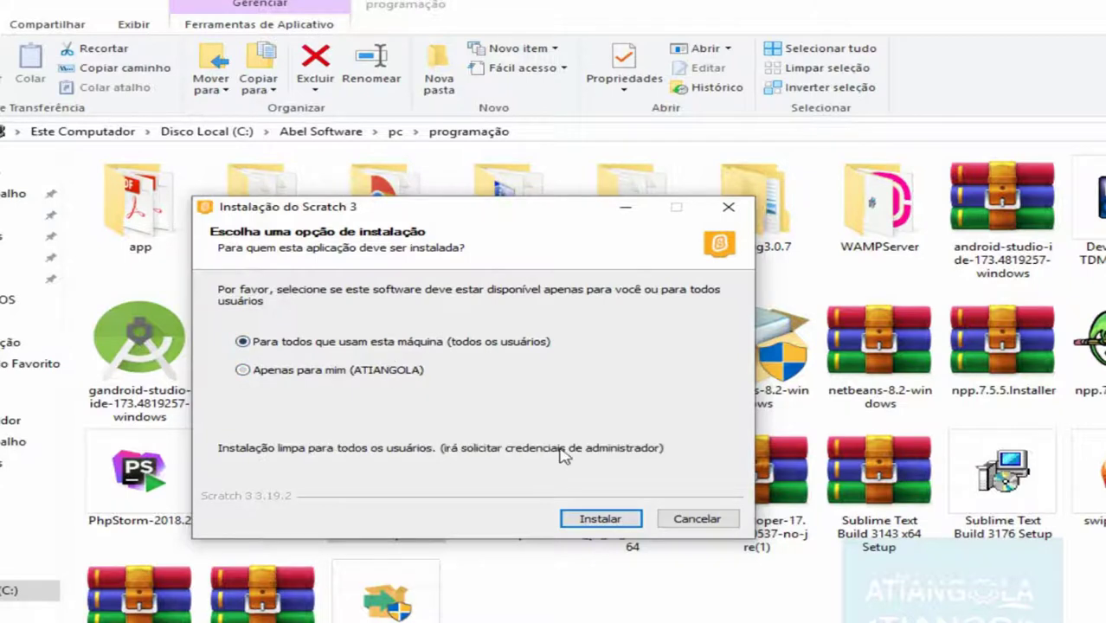
{"action": "left_click", "coordinate": [608, 519]}
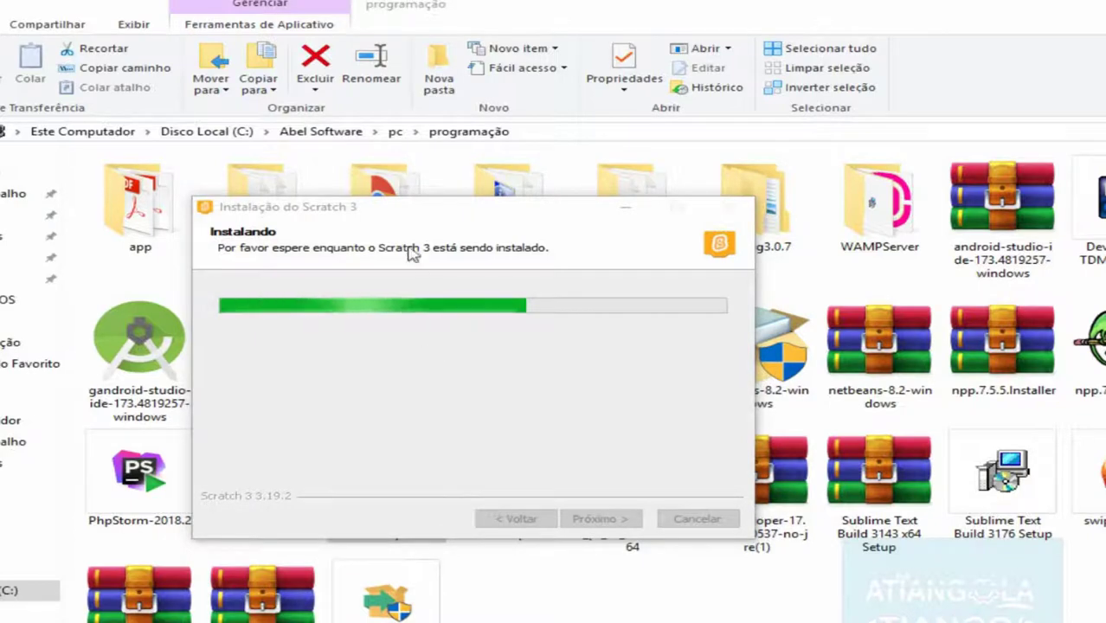
Step: Move the Scratch 3 installer window aside and finish the installation without running Scratch
{"action": "left_click", "coordinate": [459, 221]}
{"action": "left_click_drag", "start_coordinate": [459, 220], "coordinate": [898, 195]}
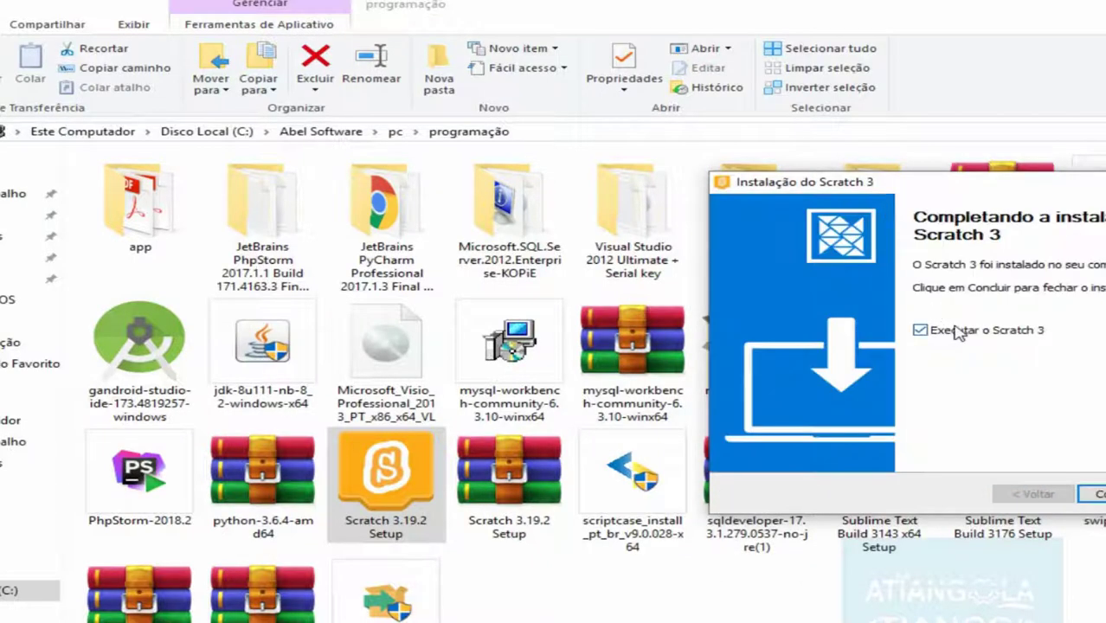
{"action": "left_click", "coordinate": [959, 334]}
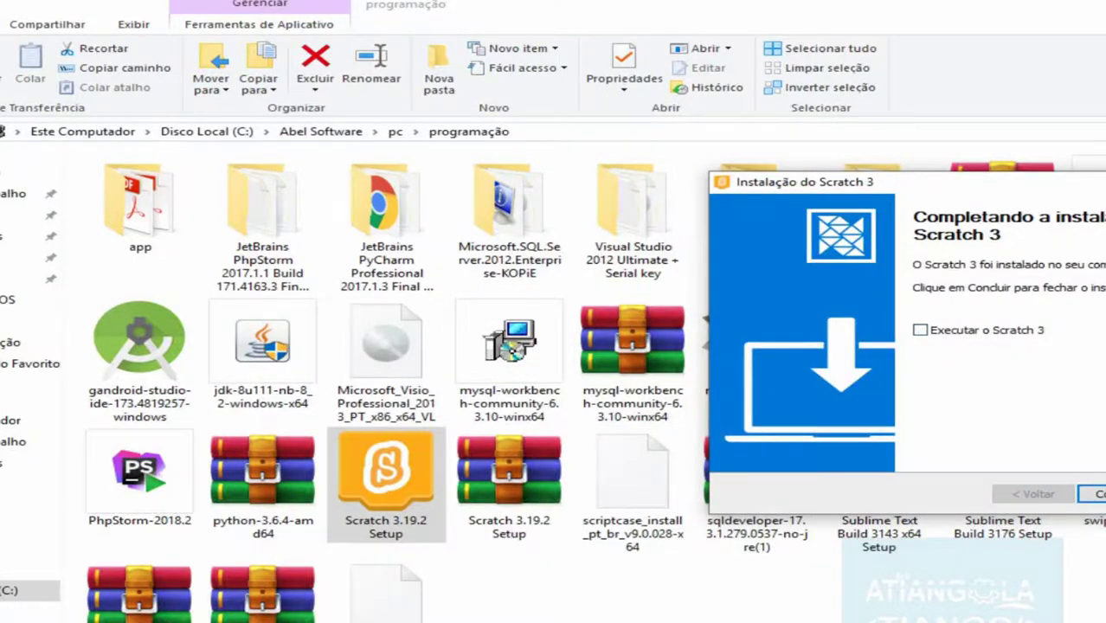
{"action": "left_click", "coordinate": [1092, 494]}
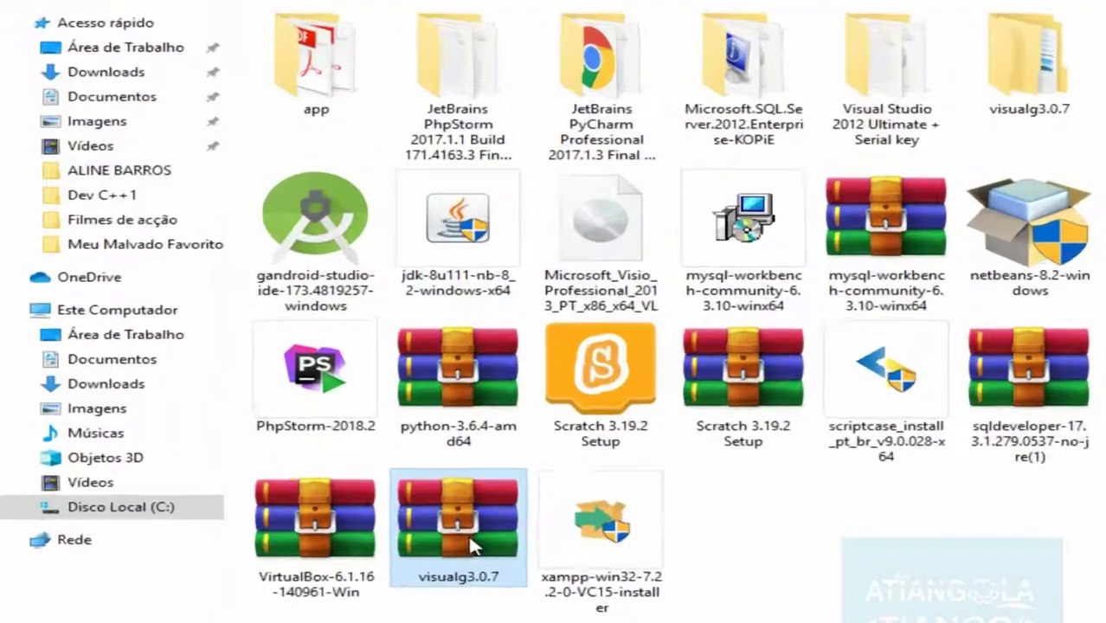
Step: Extract the visualg3.0.7 archive into its own visualg3.0.7 folder, declining to replace any existing files
{"action": "left_click", "coordinate": [313, 483]}
{"action": "right_click", "coordinate": [533, 576]}
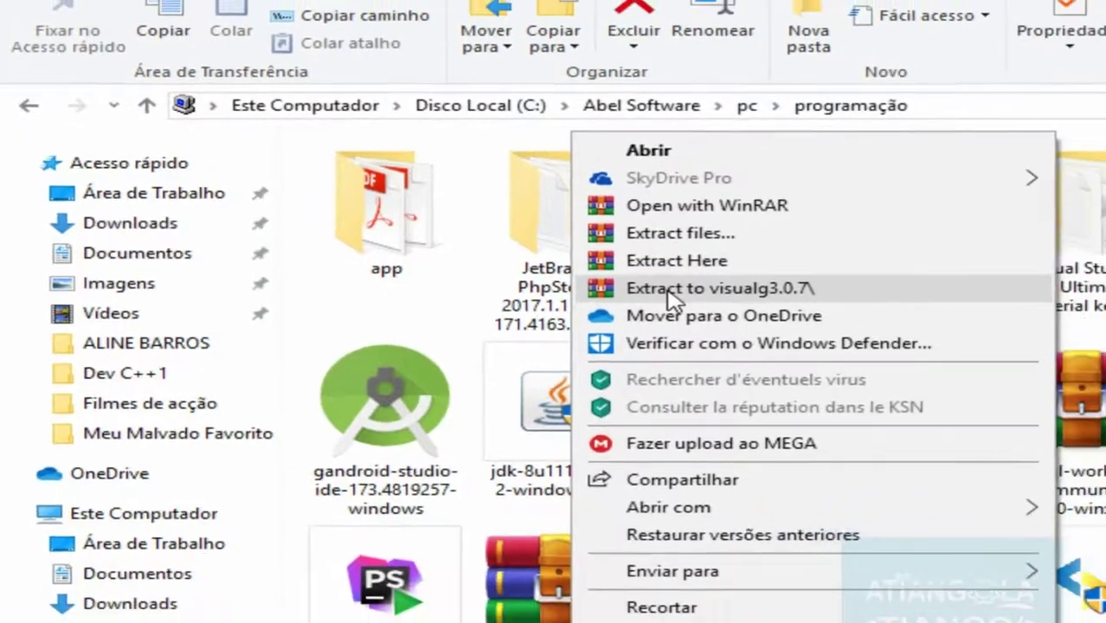
{"action": "left_click", "coordinate": [740, 313]}
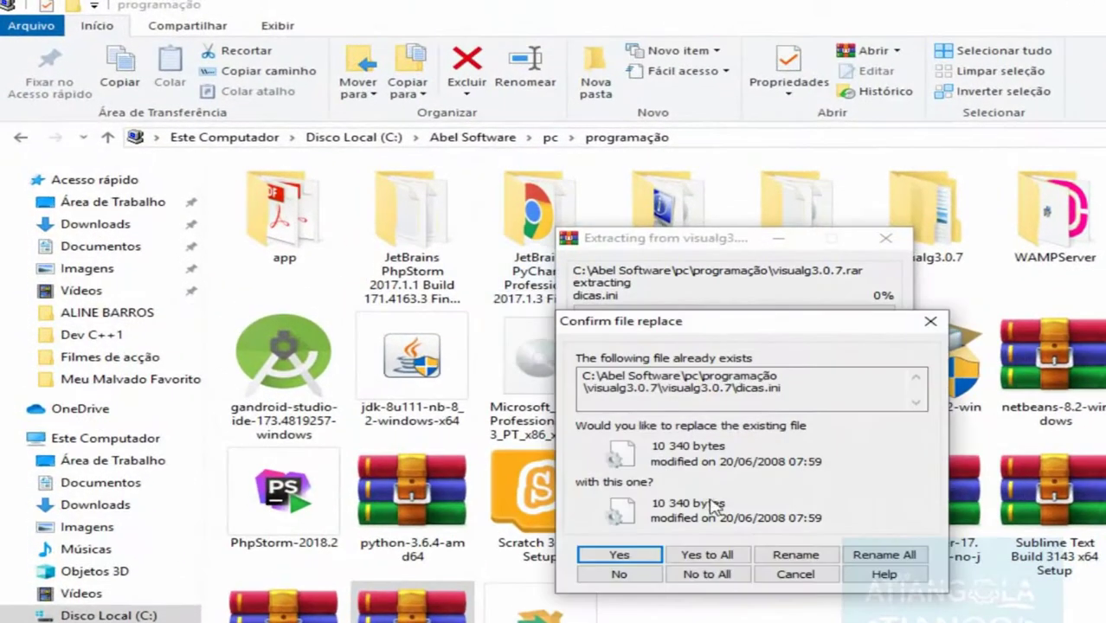
{"action": "left_click", "coordinate": [708, 574]}
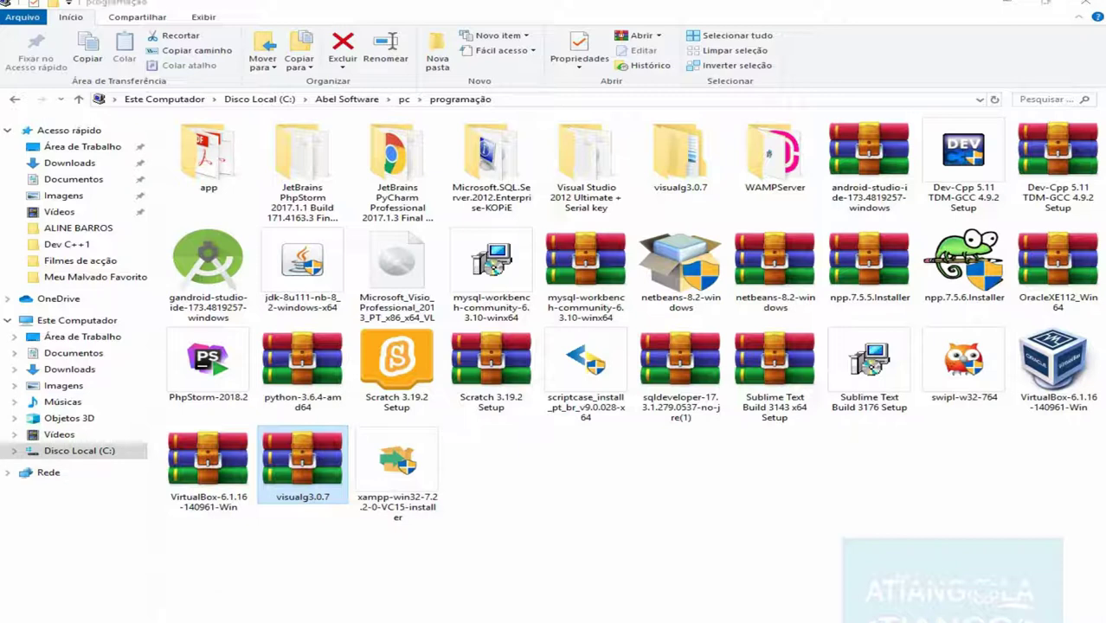
Step: Start Dev-C++ and complete its first-time configuration with Portuguese (Brazil), the Consolas font, Classic Plus colors and New Look icons
{"action": "key", "text": "super"}
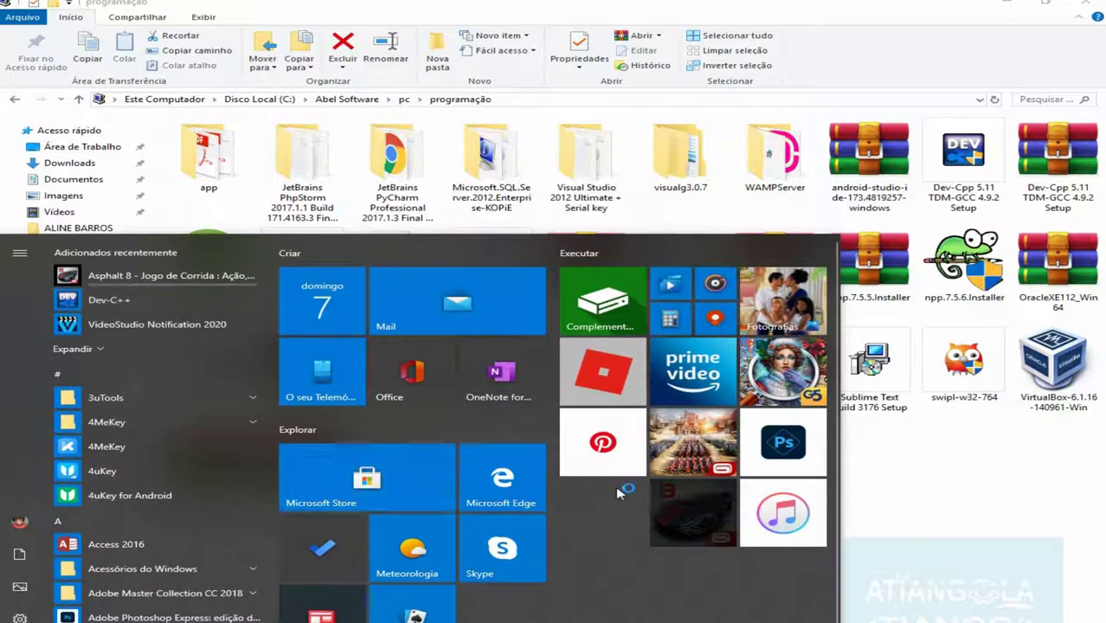
{"action": "left_click", "coordinate": [966, 426]}
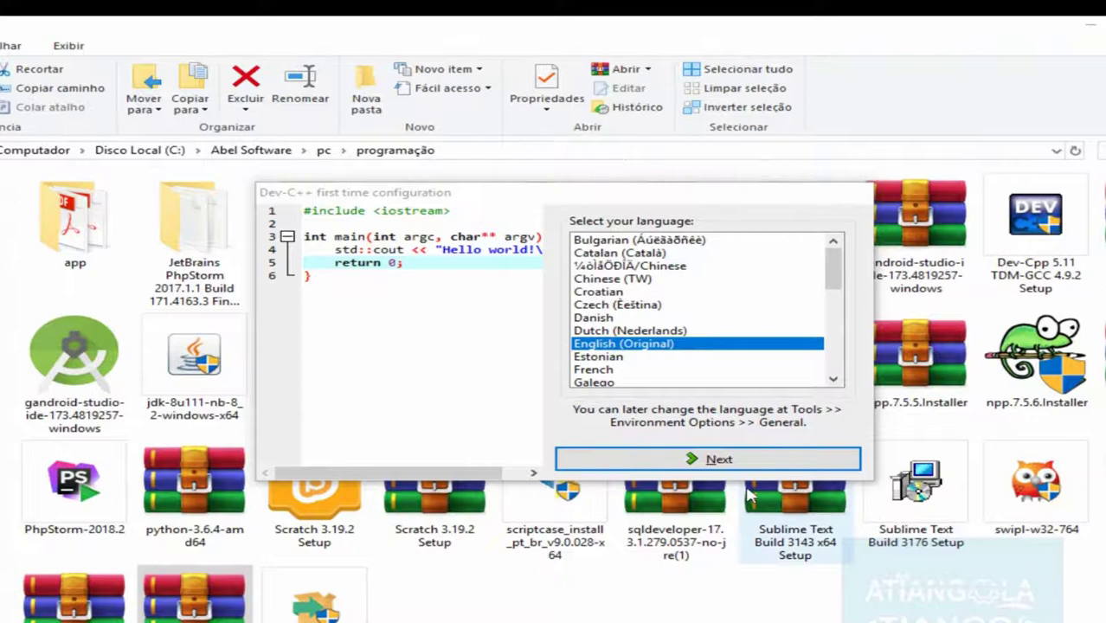
{"action": "left_click", "coordinate": [452, 195]}
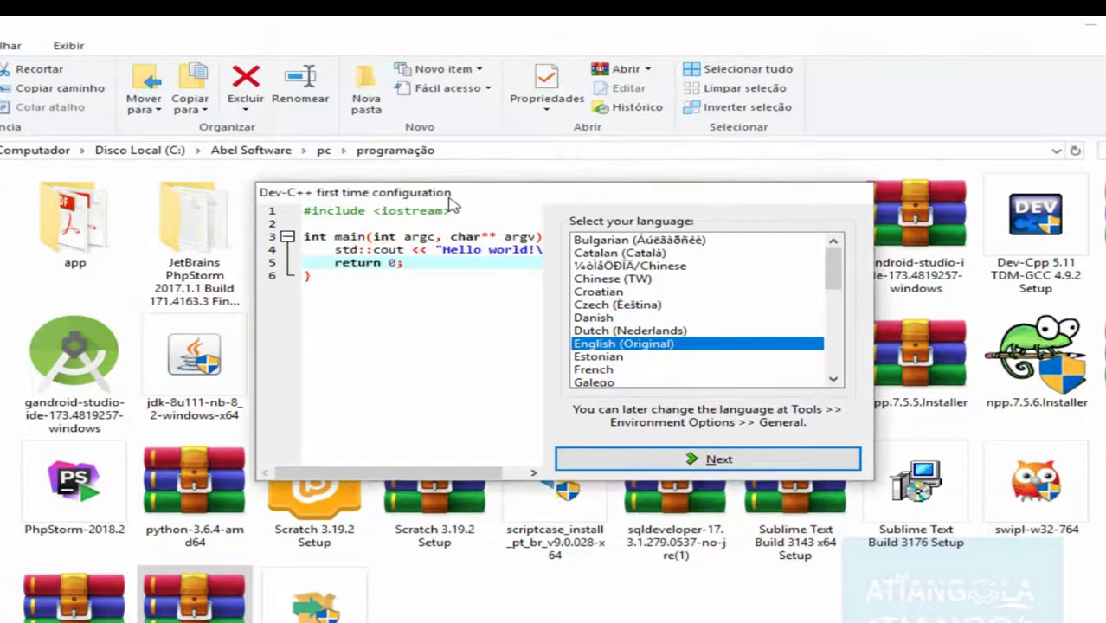
{"action": "left_click_drag", "start_coordinate": [451, 203], "coordinate": [430, 218]}
{"action": "left_click_drag", "start_coordinate": [449, 291], "coordinate": [312, 251]}
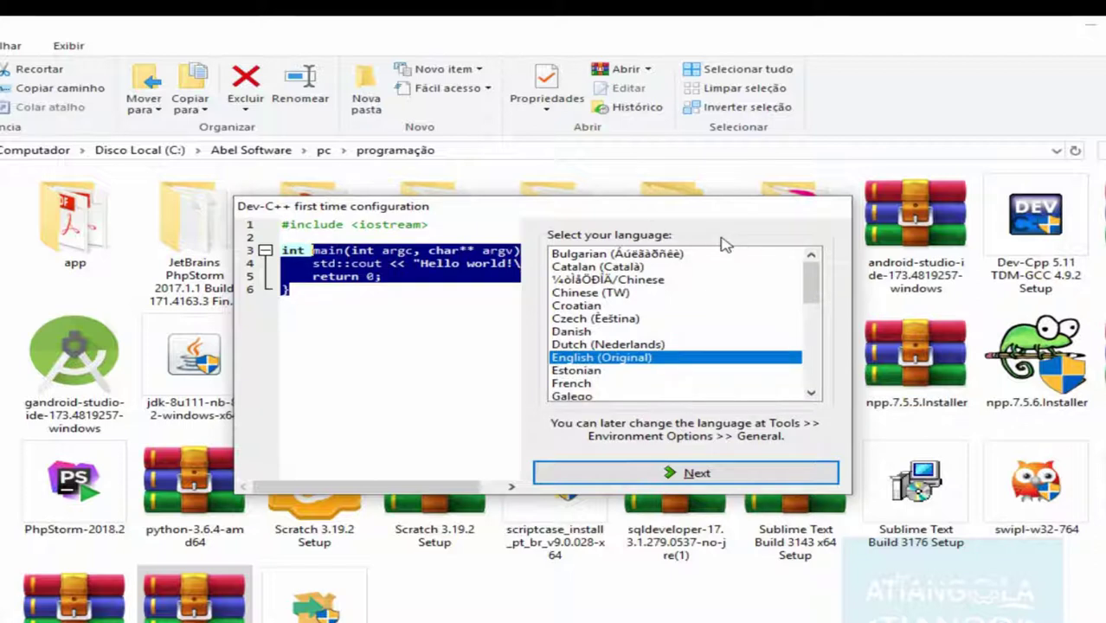
{"action": "left_click_drag", "start_coordinate": [827, 292], "coordinate": [826, 348]}
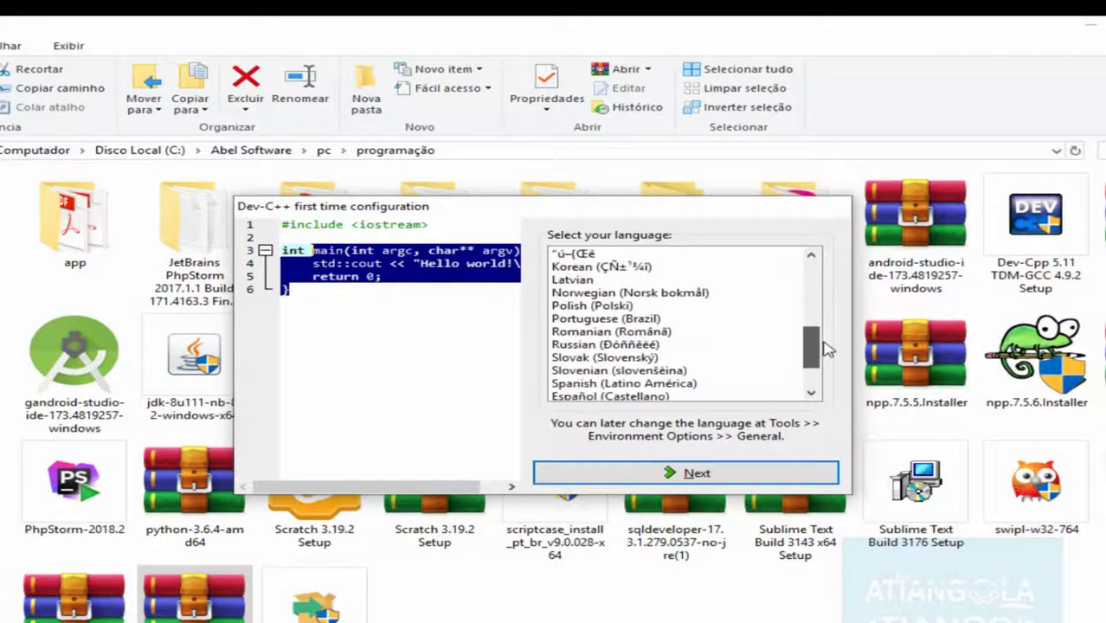
{"action": "left_click", "coordinate": [637, 319]}
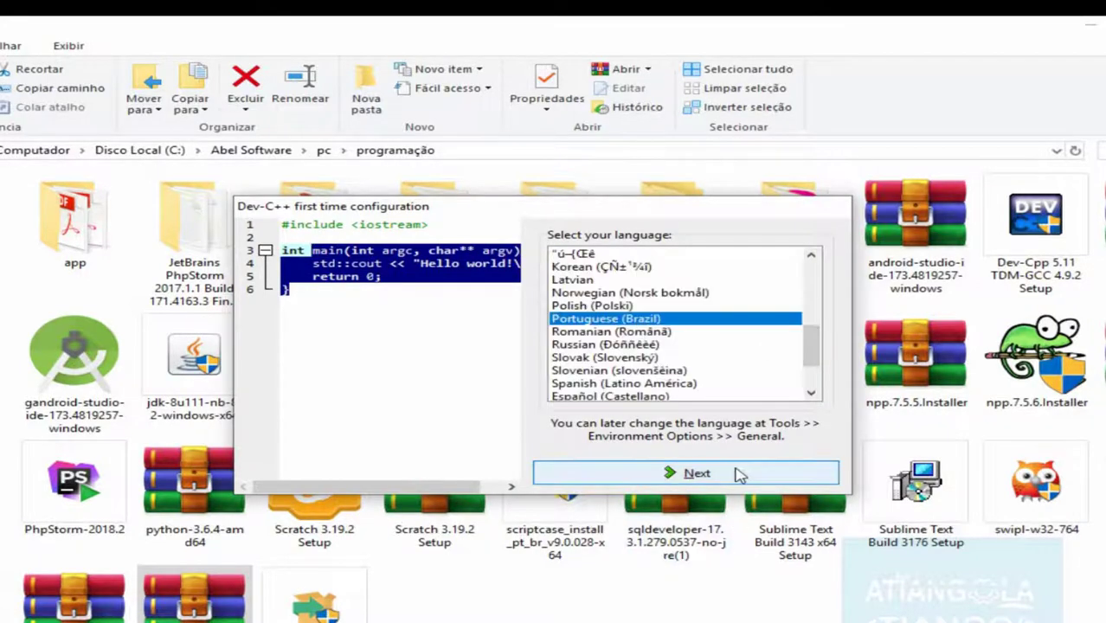
{"action": "left_click", "coordinate": [740, 475]}
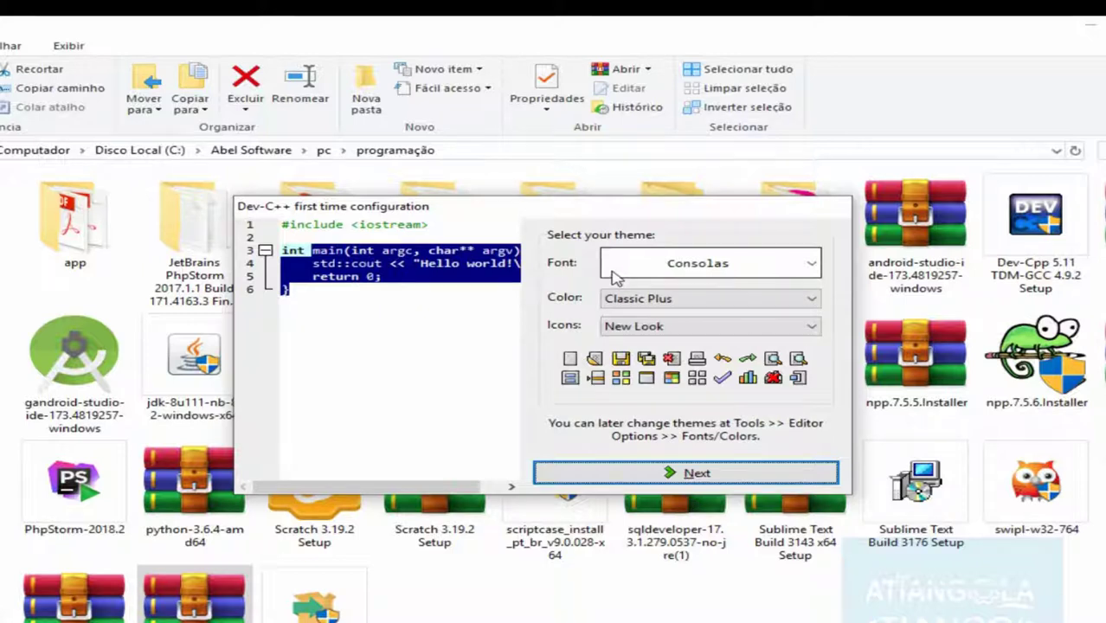
{"action": "left_click", "coordinate": [698, 474]}
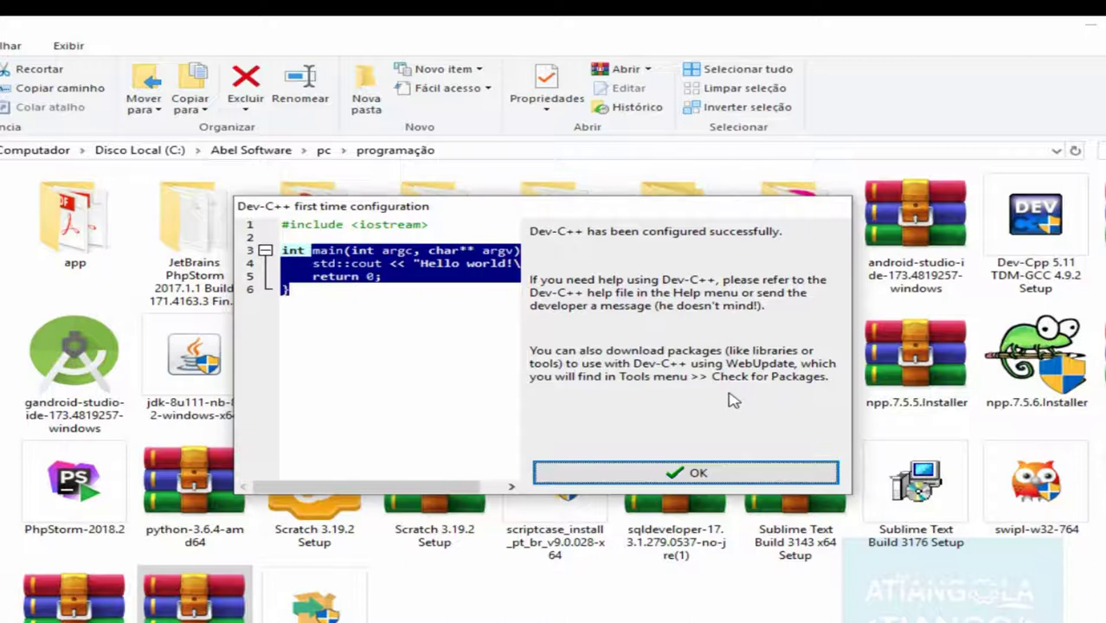
{"action": "left_click", "coordinate": [696, 472]}
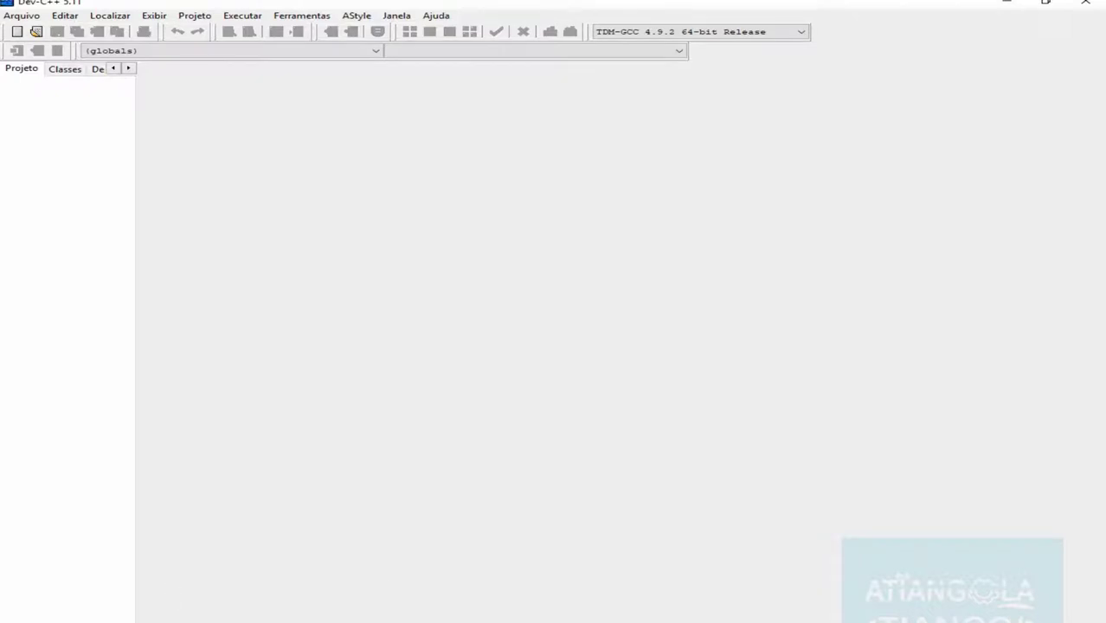
Step: Launch Scratch 3 from the recently added programs, and switch to the VisuAlg 3.0.7 window
{"action": "key", "text": "super"}
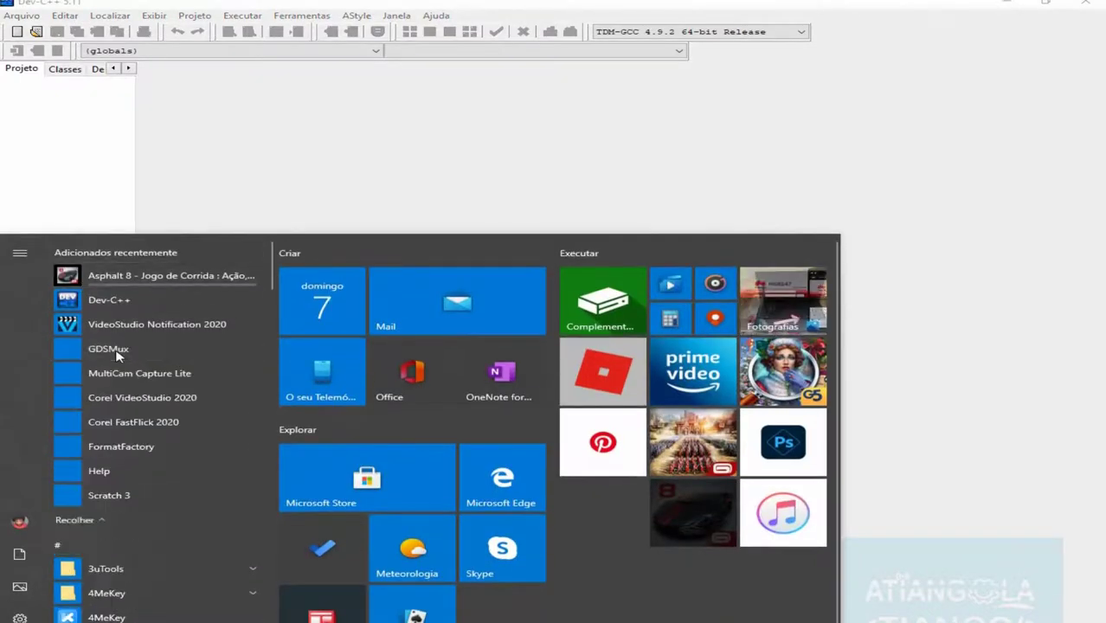
{"action": "left_click", "coordinate": [144, 505]}
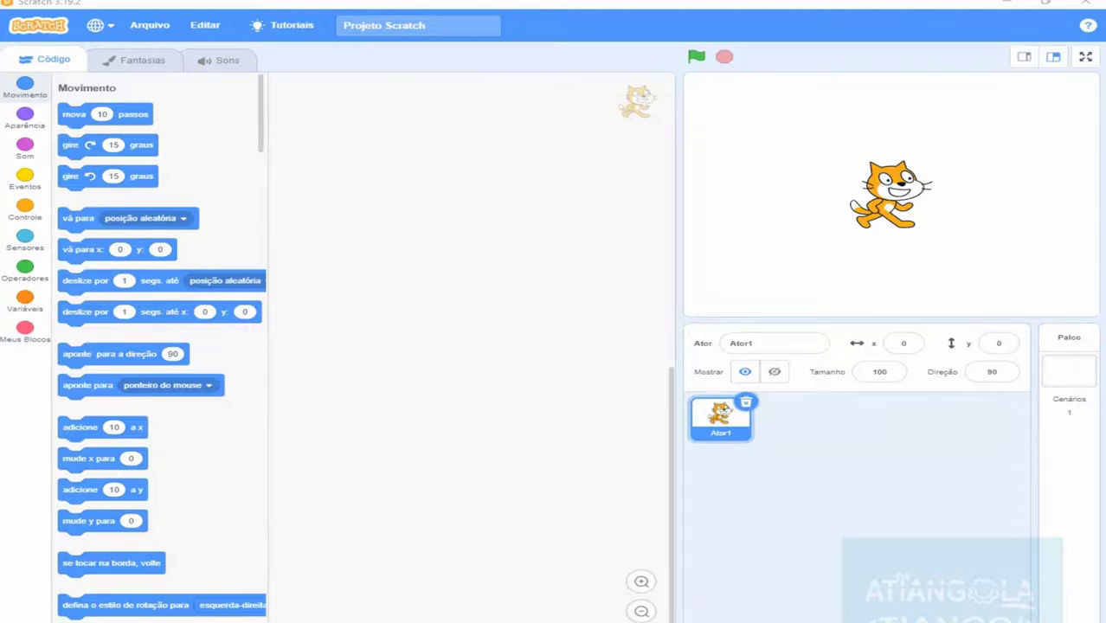
{"action": "key", "text": "alt+Tab"}
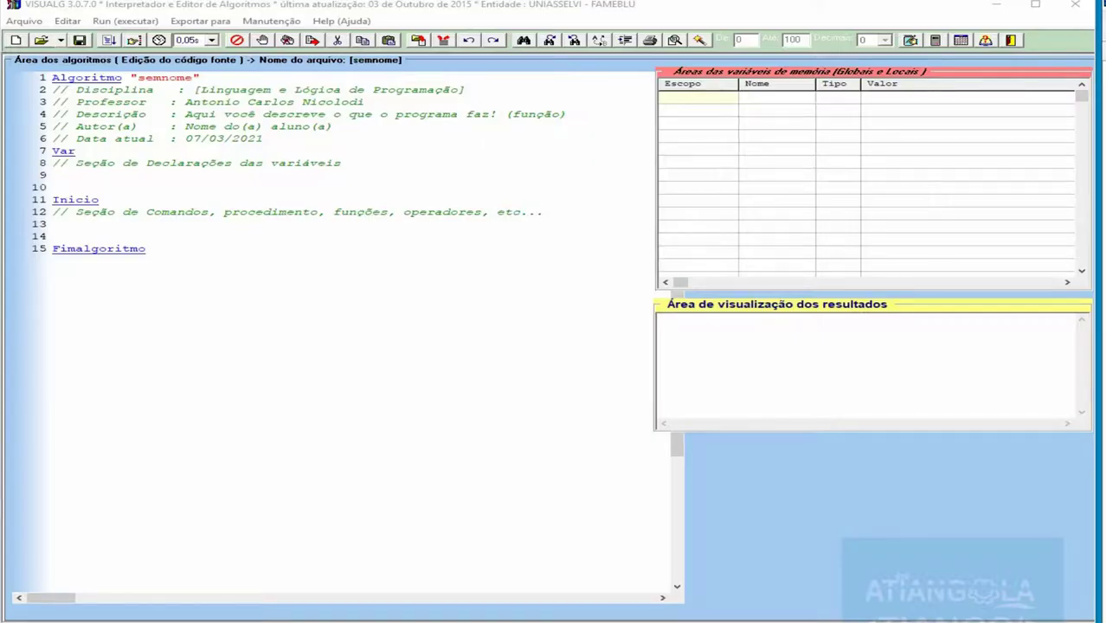